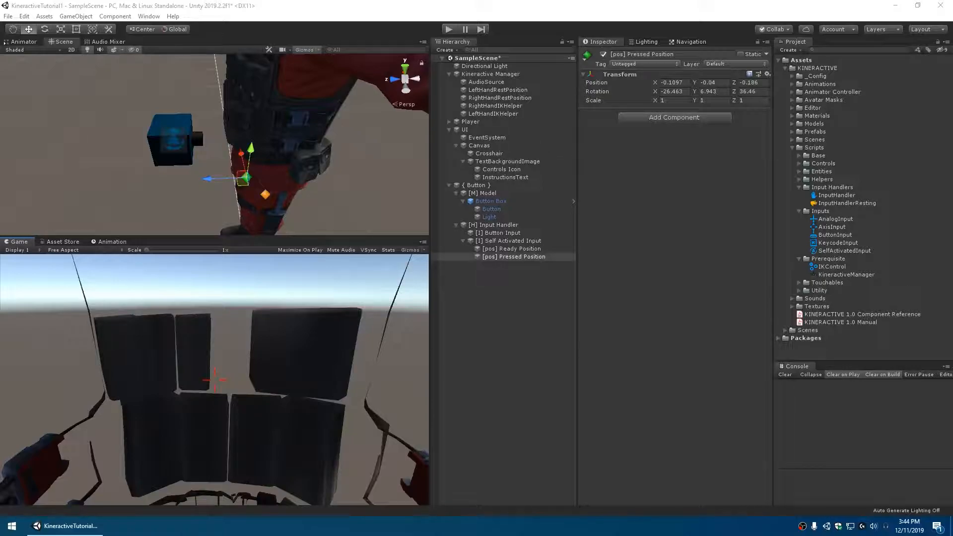
- Expand the Touchables scripts folder and create an empty object named [T] Touchable as a child of { Button }
left_click(611, 239)
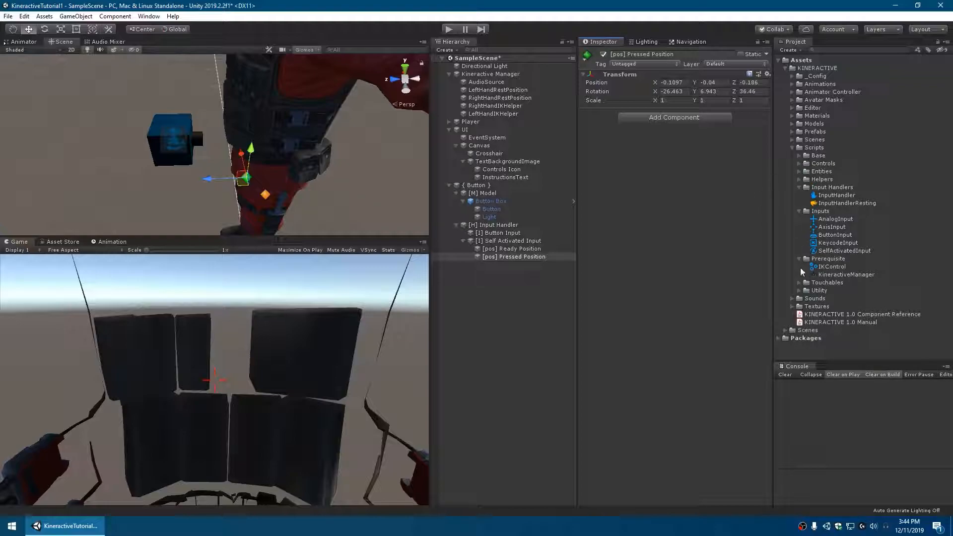
left_click(800, 283)
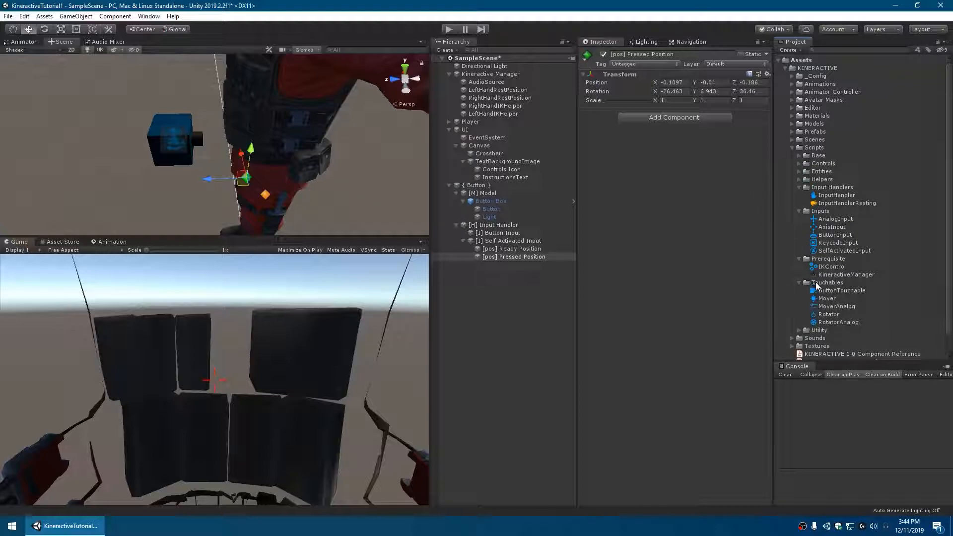
left_click(813, 284)
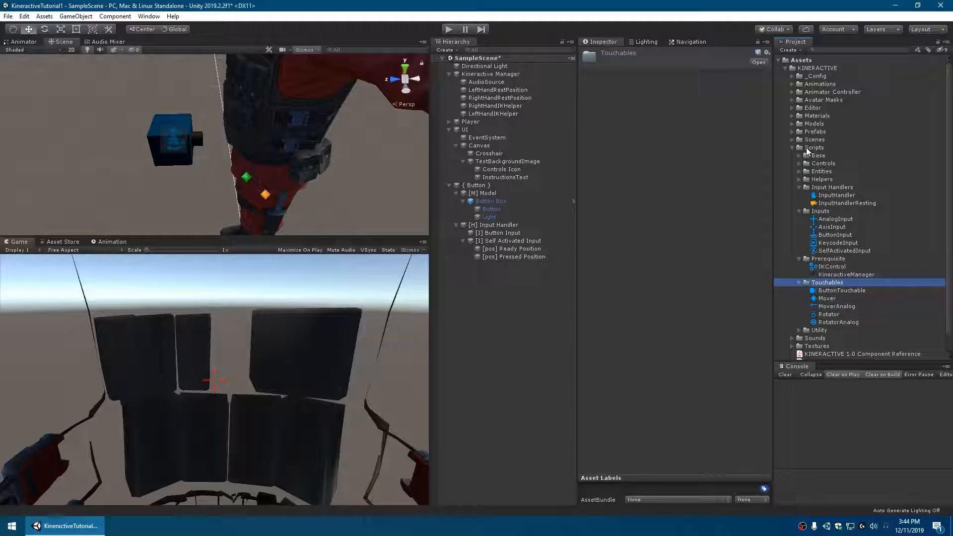
right_click(489, 278)
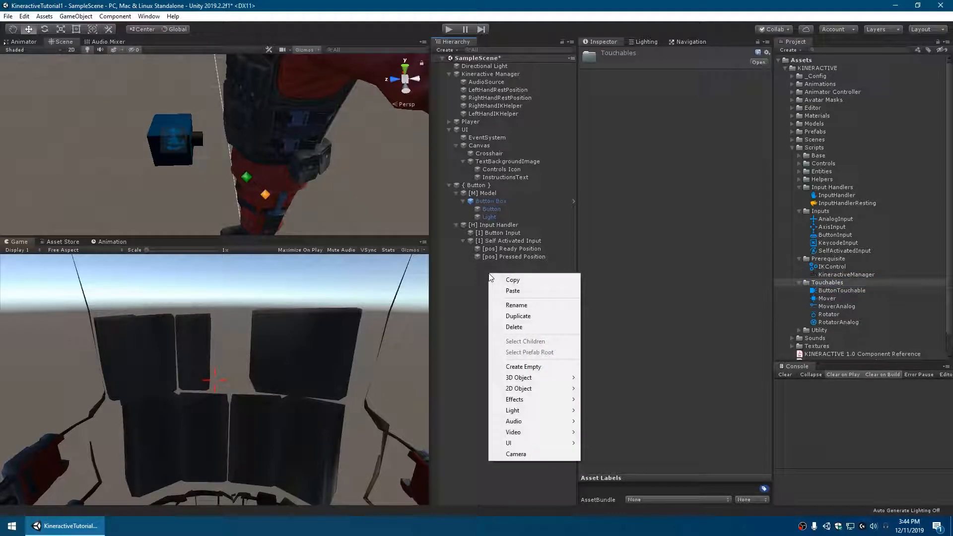
left_click(529, 367)
key("BackSpace")
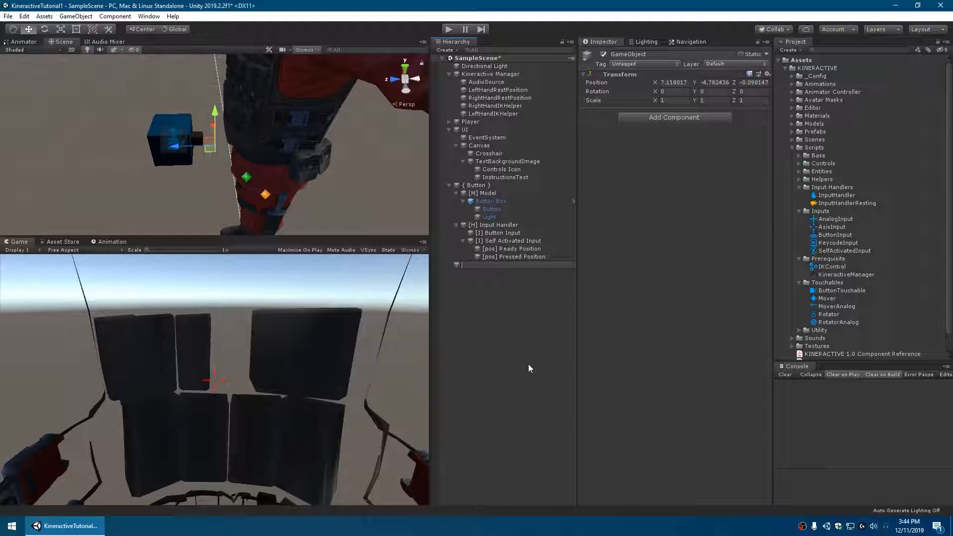
type("[T] Touchable")
key("Return")
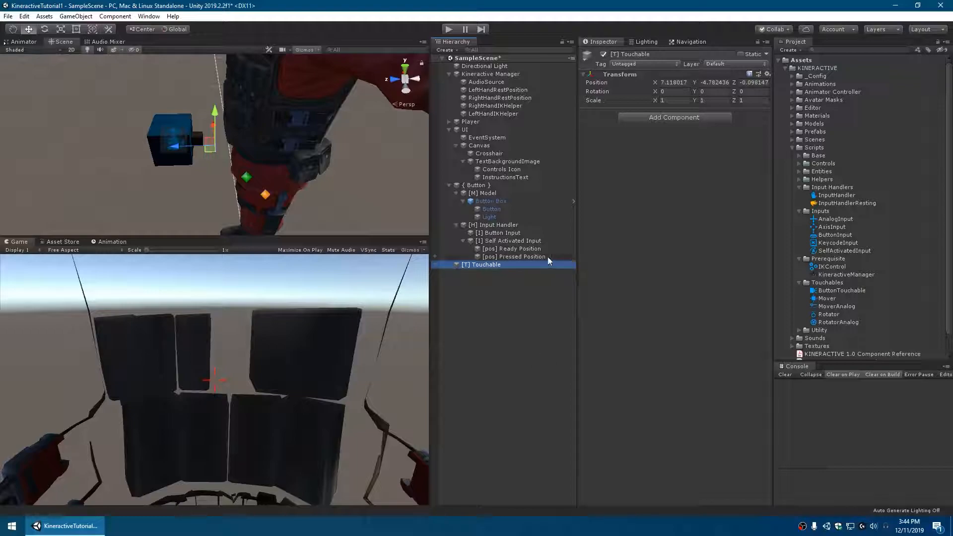
left_click_drag(472, 268, 484, 192)
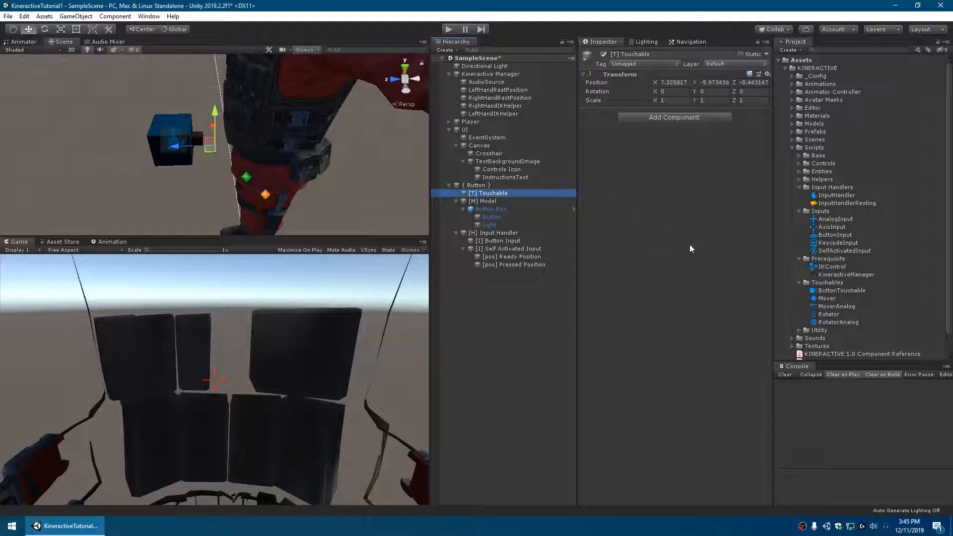
- Add the ButtonTouchable component to the [T] Touchable object
left_click(673, 119)
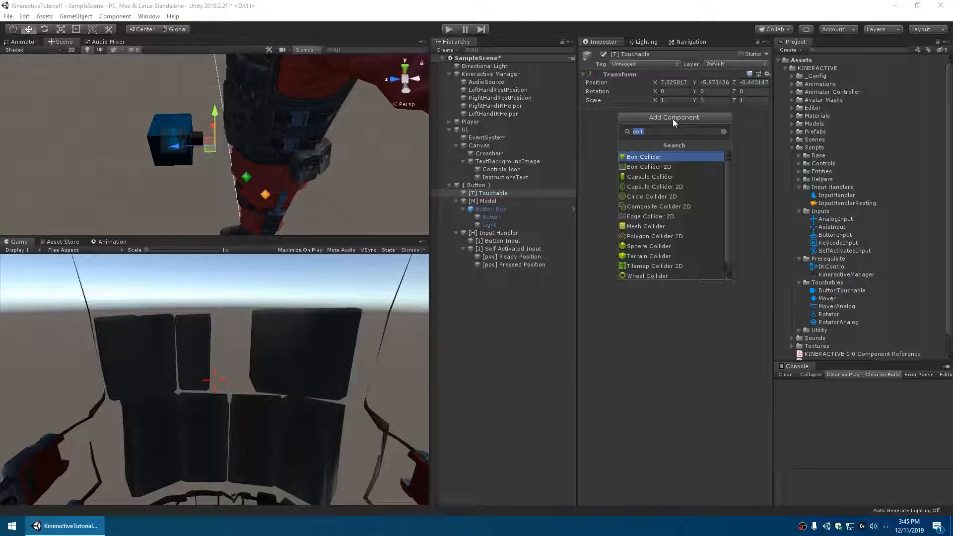
type("touch")
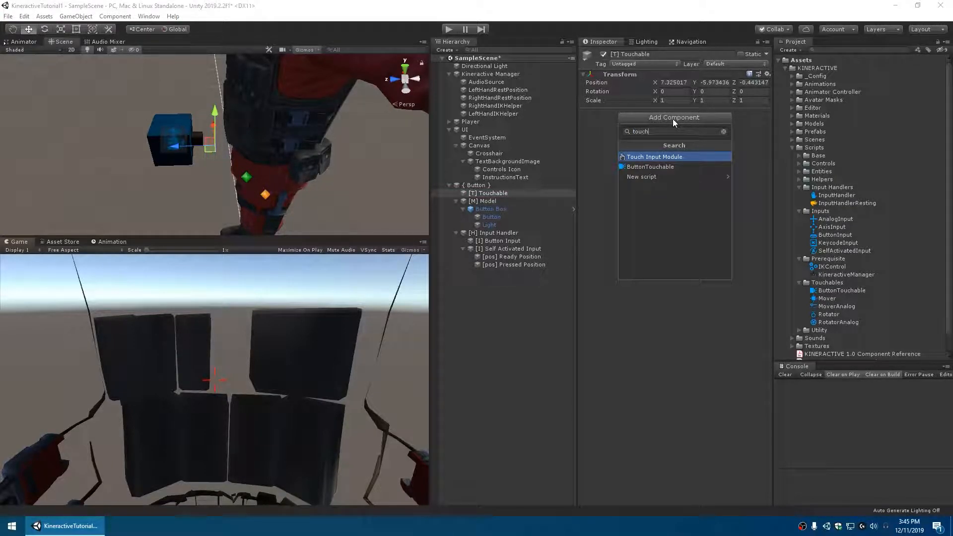
left_click(681, 167)
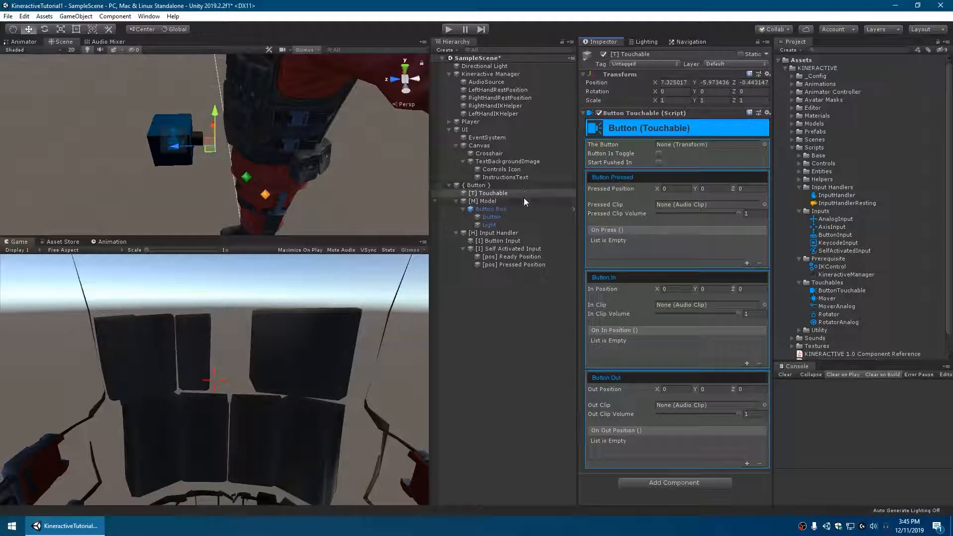
- Assign the Button cylinder of the Button Box model as The Button of the [T] Touchable component
left_click(520, 240)
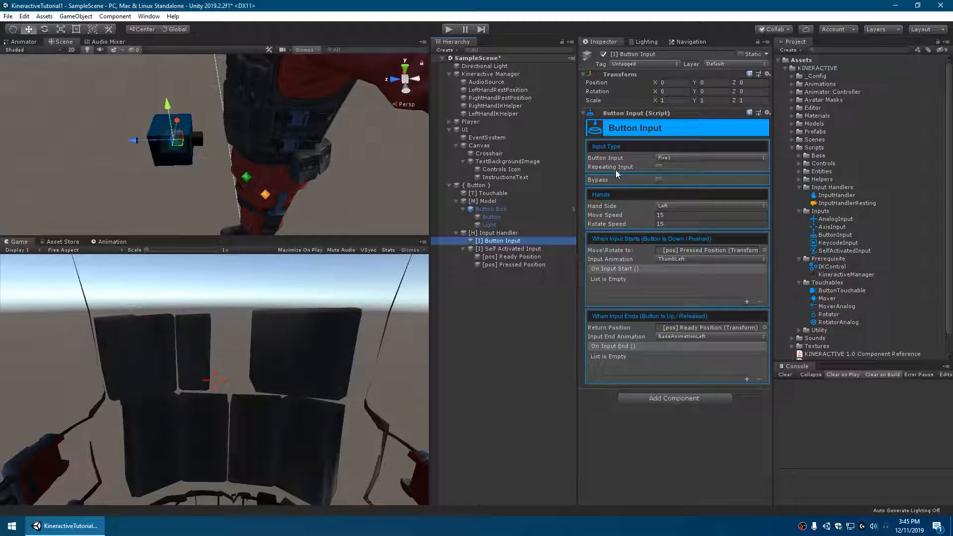
left_click(507, 195)
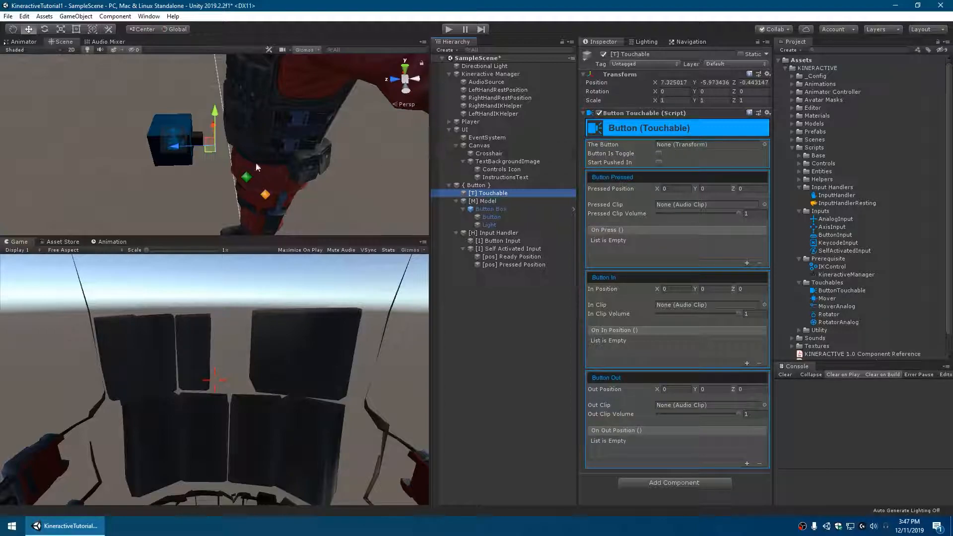
left_click(199, 141)
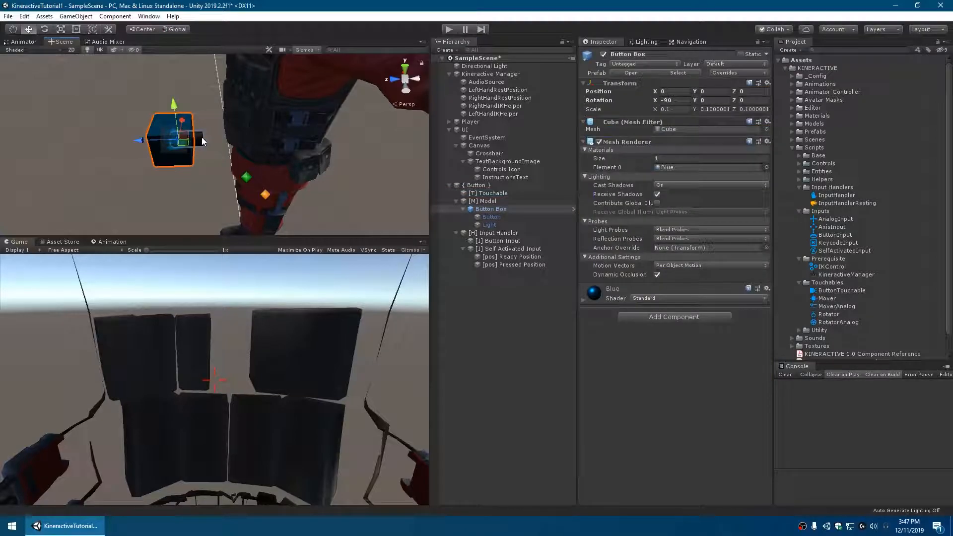
left_click(492, 217)
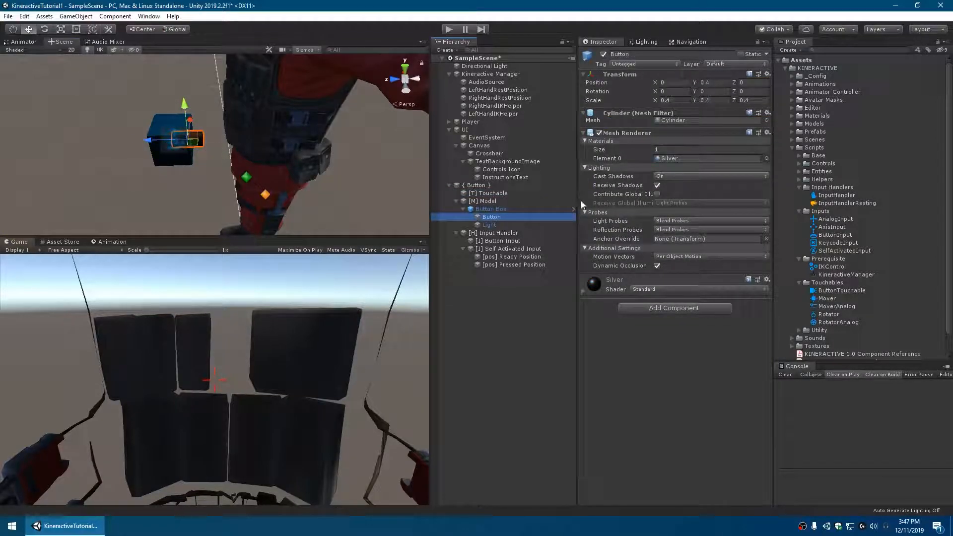
left_click(510, 193)
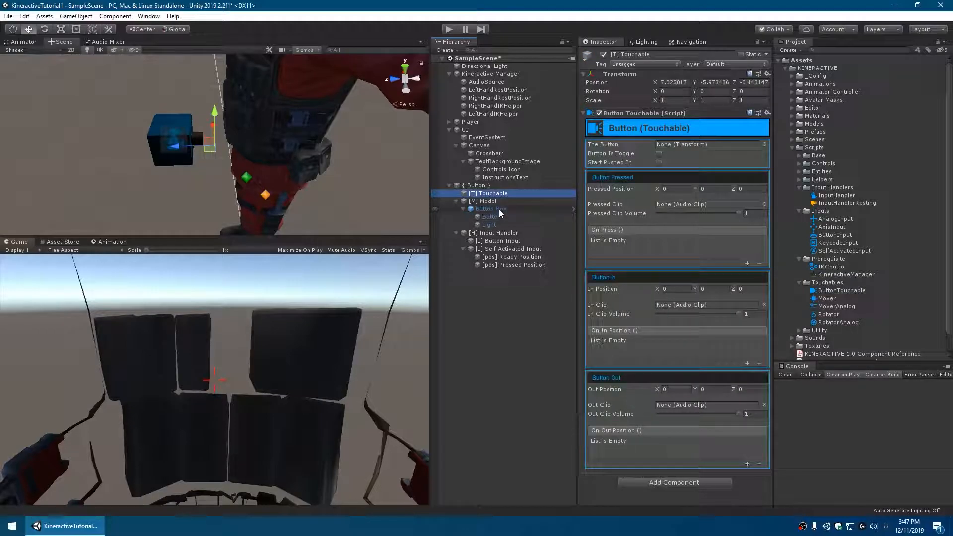
left_click_drag(497, 216, 679, 147)
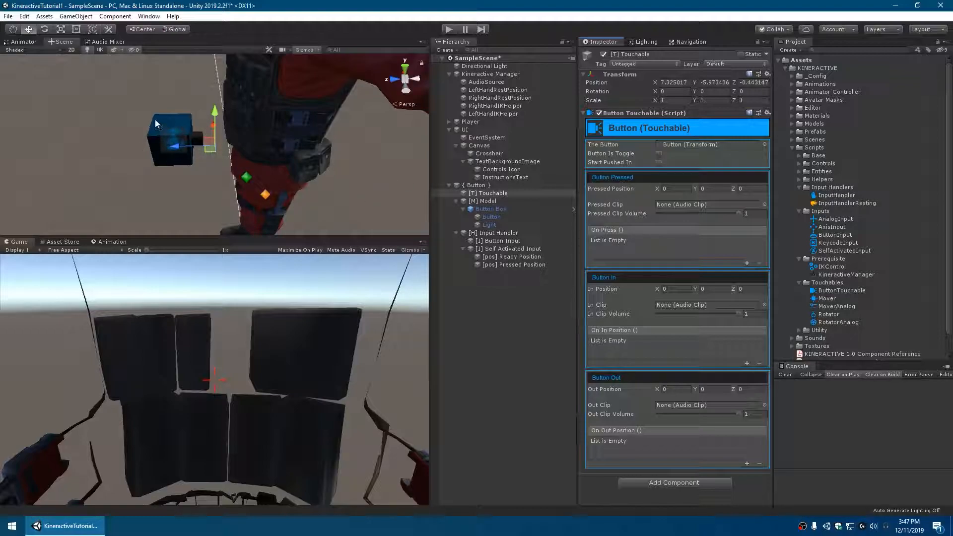
- Compare the transform of the Button cylinder with that of its parent Button Box and the touchable's position settings
left_click(509, 216)
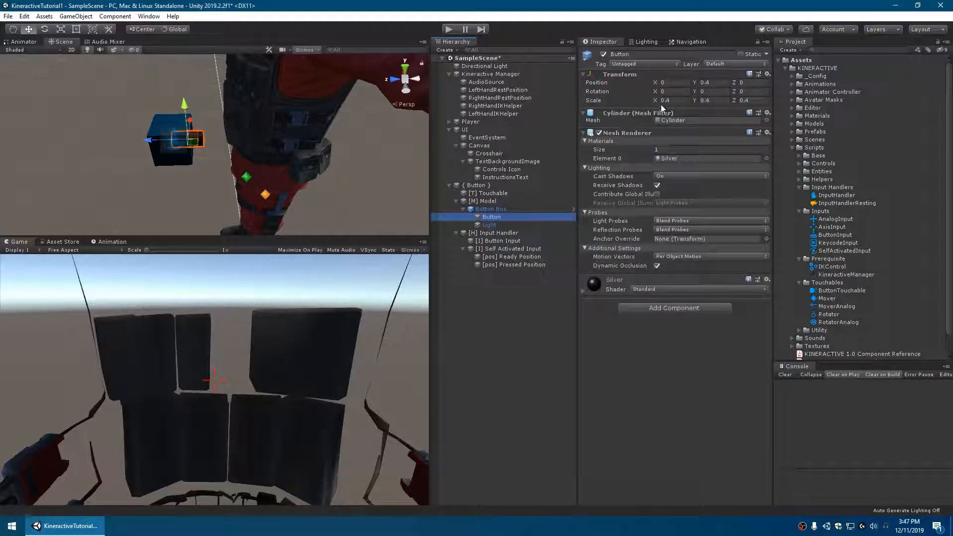
left_click(501, 208)
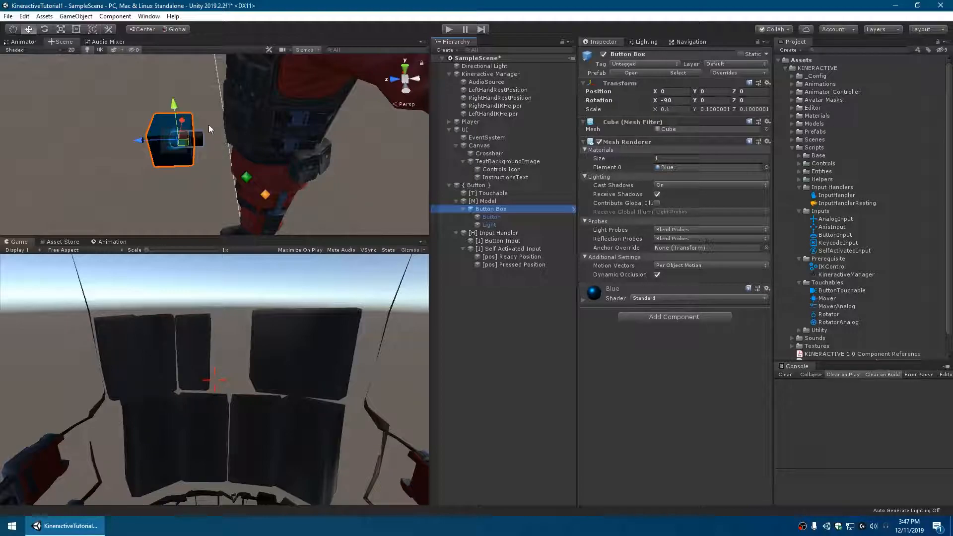
left_click(551, 216)
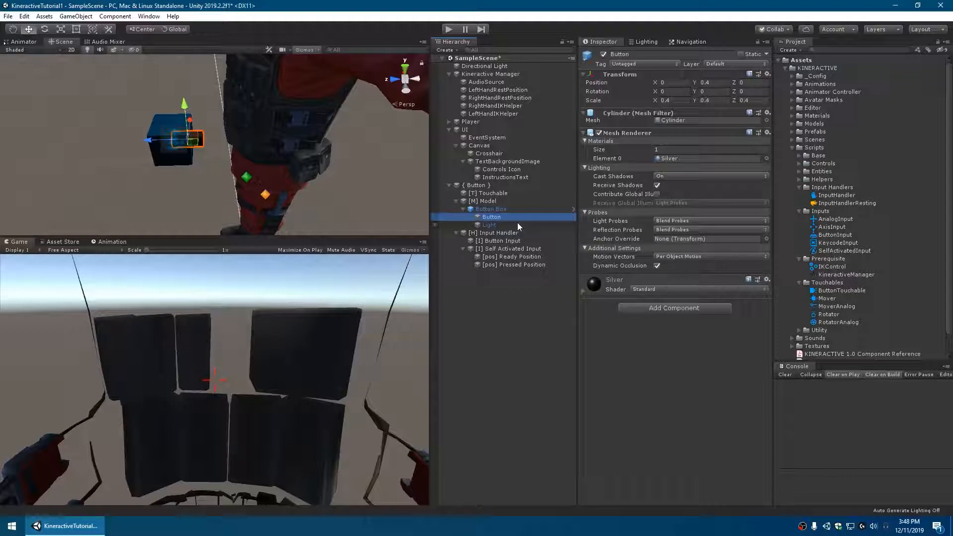
left_click(504, 207)
left_click(502, 203)
left_click(511, 212)
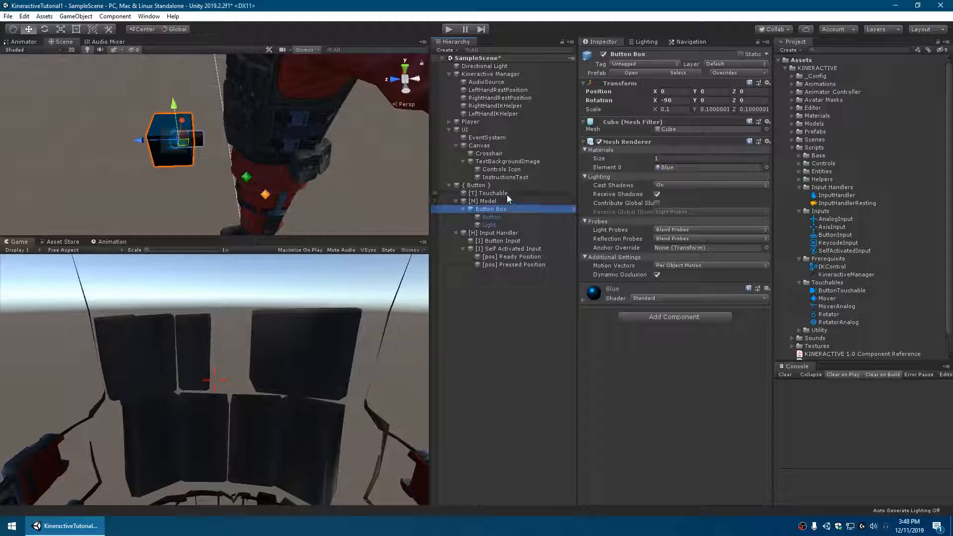
left_click(507, 193)
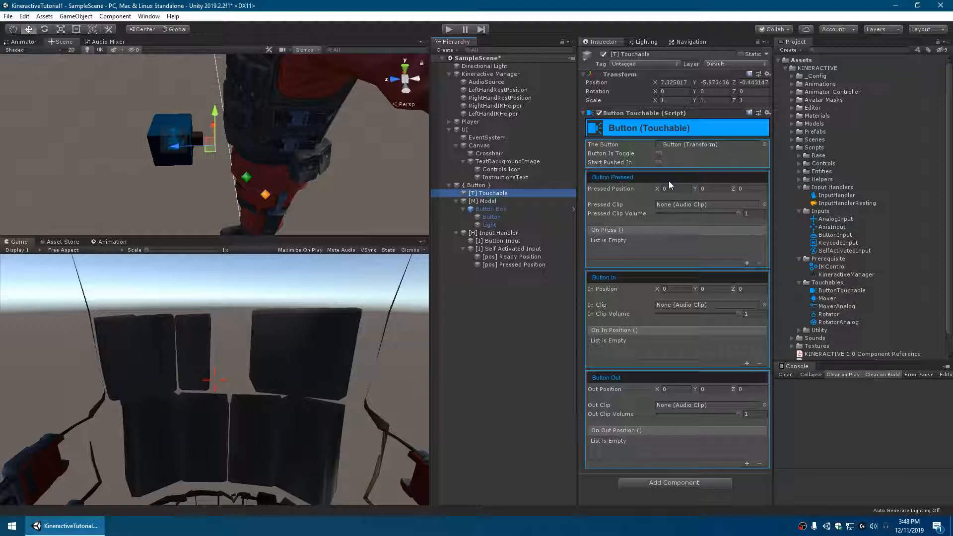
- Move the Button cylinder into its box to Y position 0.17 to find the pressed position, and undo the move
left_click(502, 219)
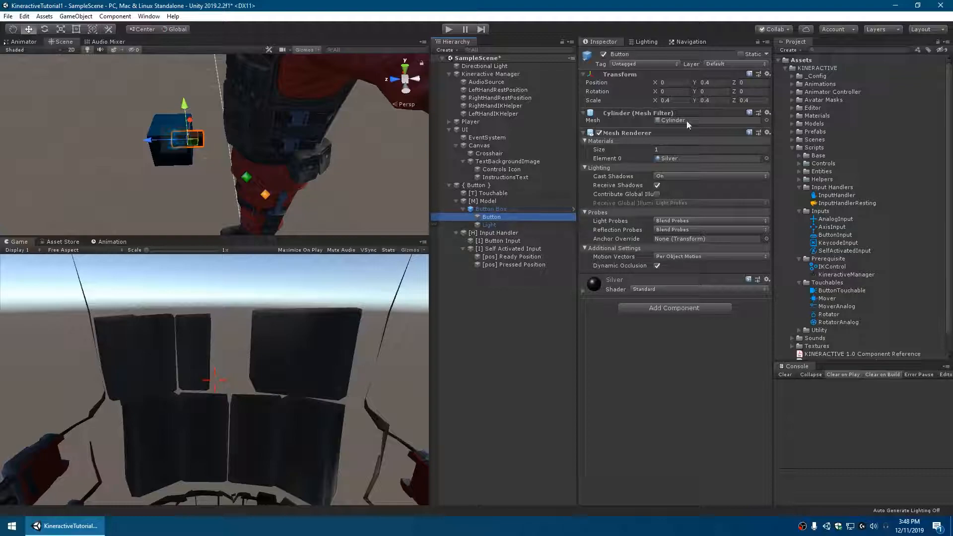
left_click(498, 216)
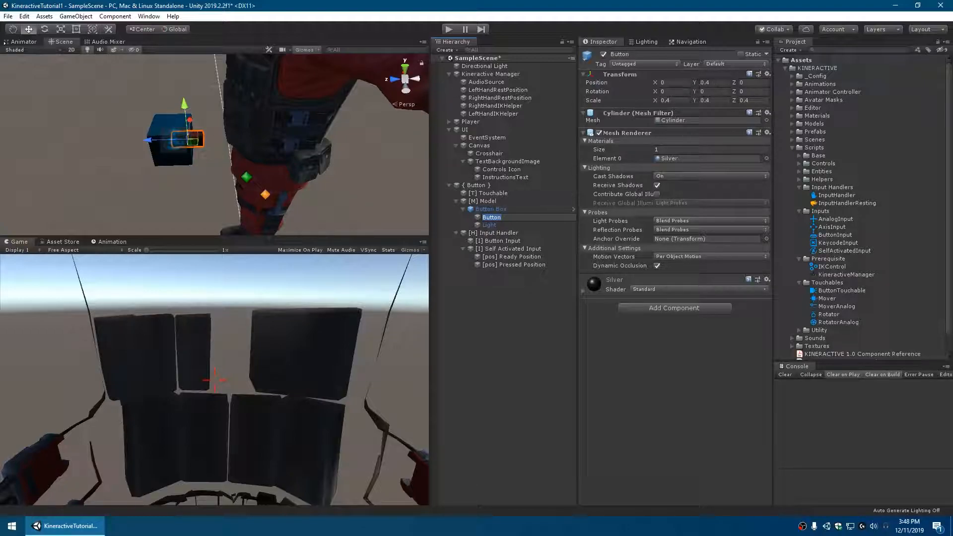
left_click_drag(151, 141, 151, 140)
left_click_drag(151, 143, 142, 138)
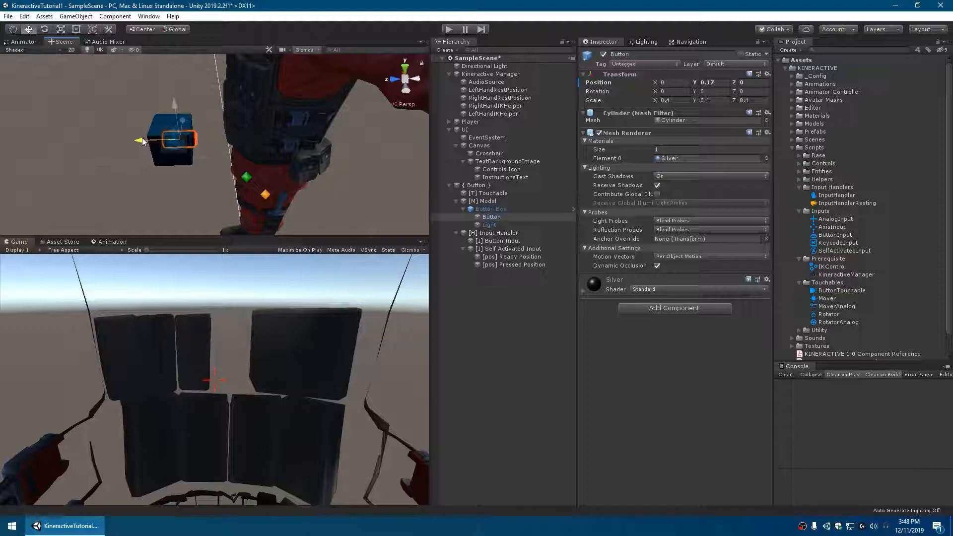
left_click_drag(142, 138, 142, 138)
key("ctrl+z")
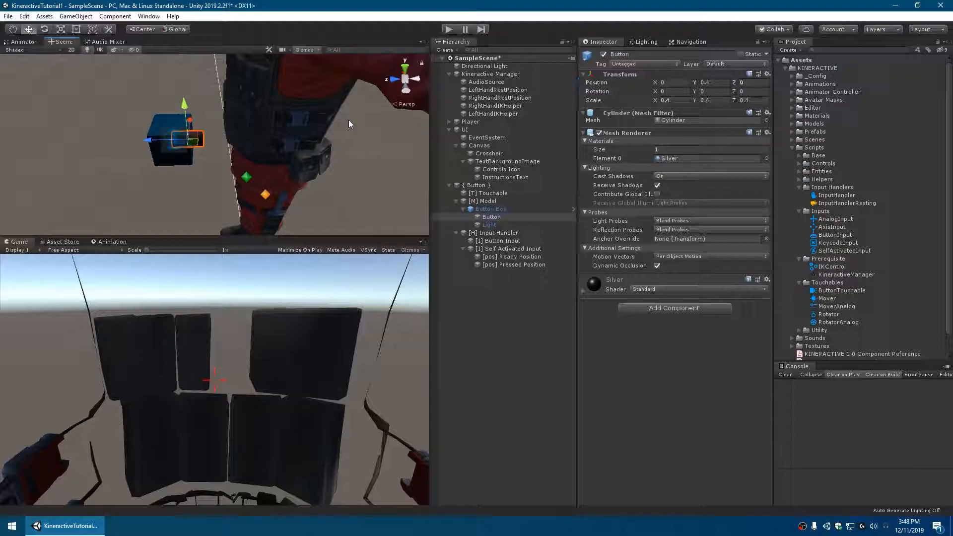
- Set the Pressed Position Y of [T] Touchable to 0.17 and assign ButtonPressed as its Pressed Clip
left_click(503, 193)
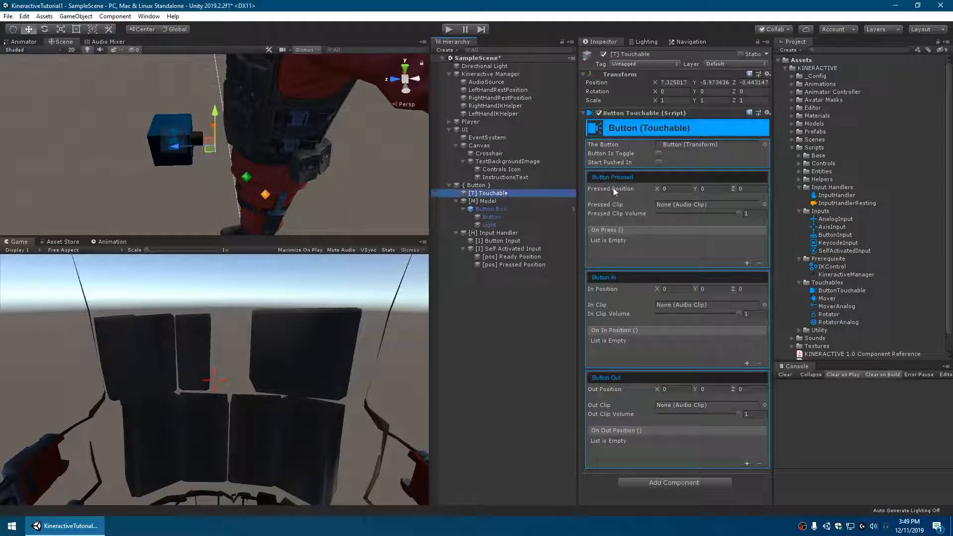
left_click(717, 189)
type(".17")
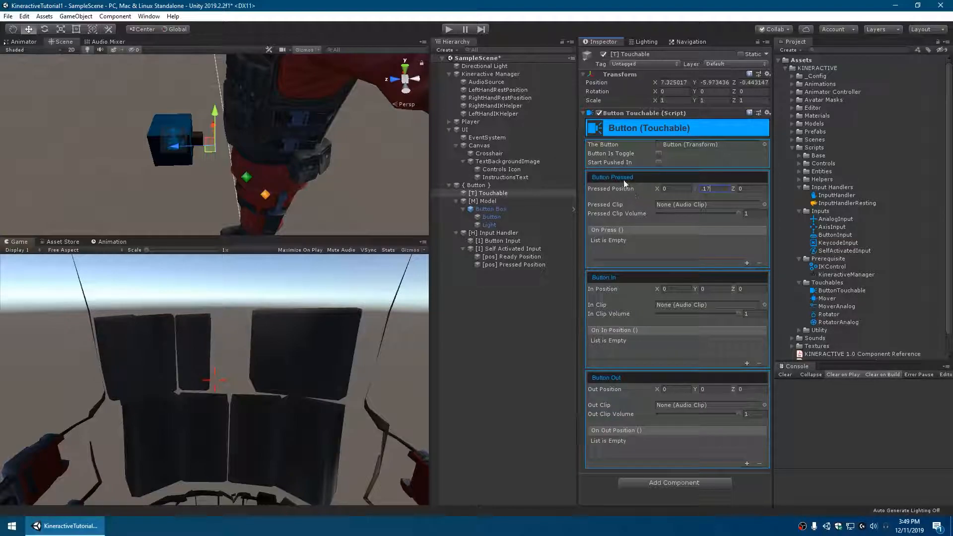
left_click(765, 205)
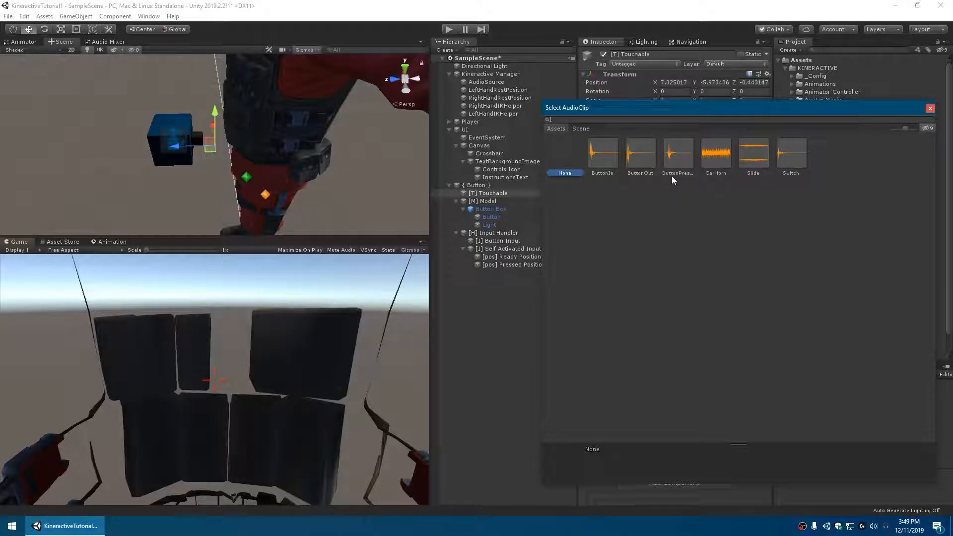
left_click(670, 158)
double_click(672, 156)
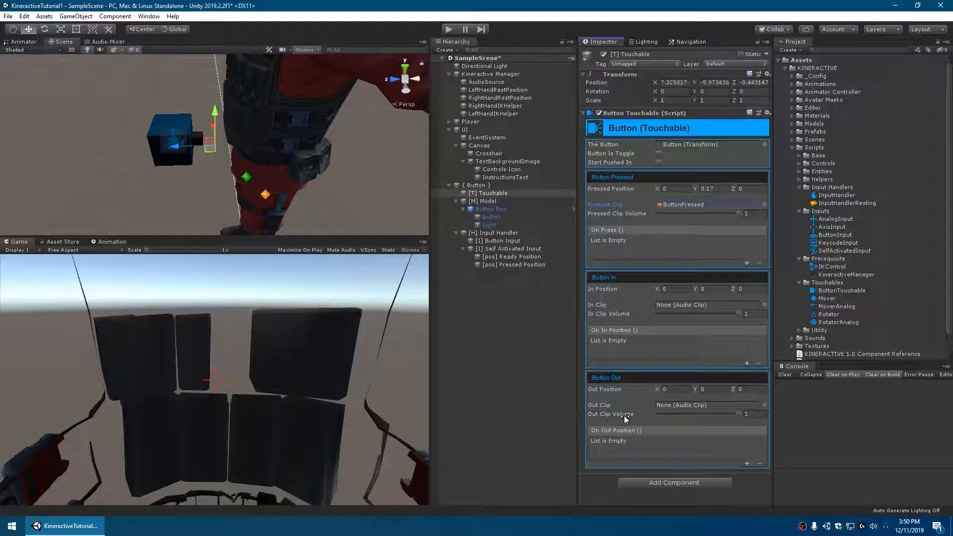
- Set the Out Position Y of the touchable button to 0.4 and assign ButtonOut as its Out Clip
left_click(711, 389)
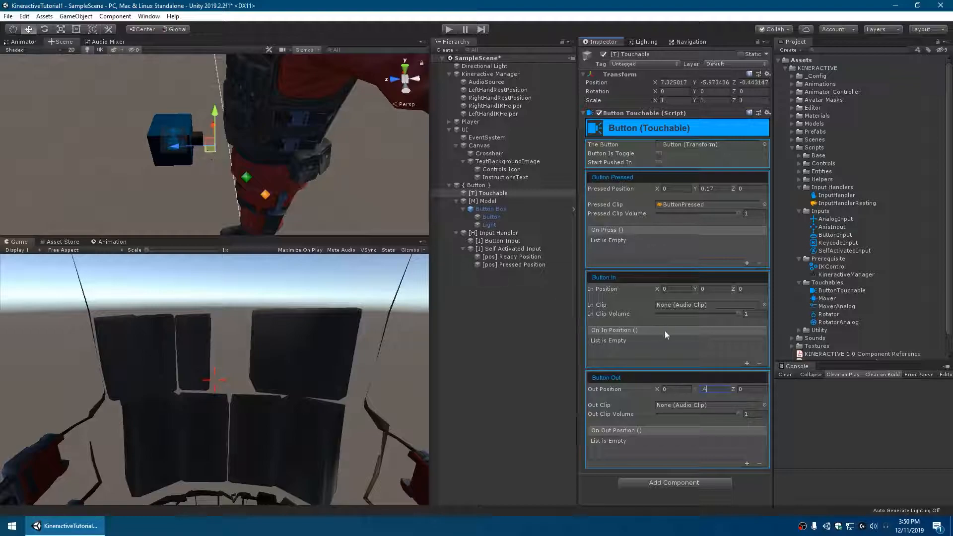
left_click(764, 405)
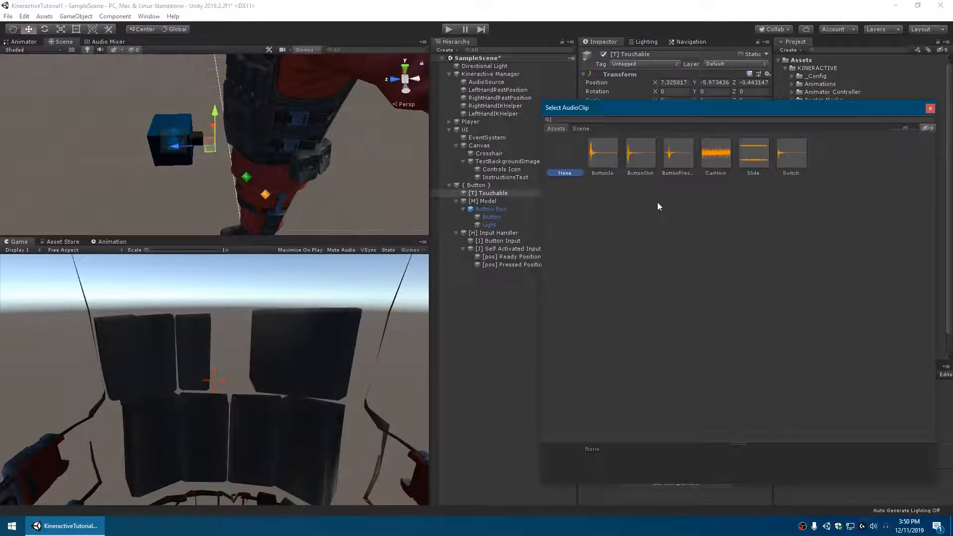
double_click(645, 163)
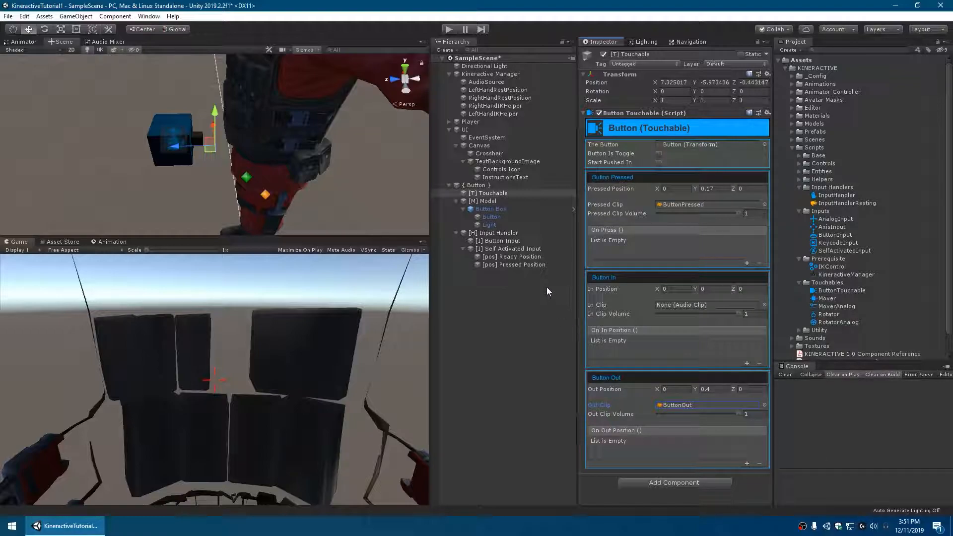
- Make the On Input Start event of [I] Button Input call ButtonTouchable.PressButton on [T] Touchable
left_click(514, 241)
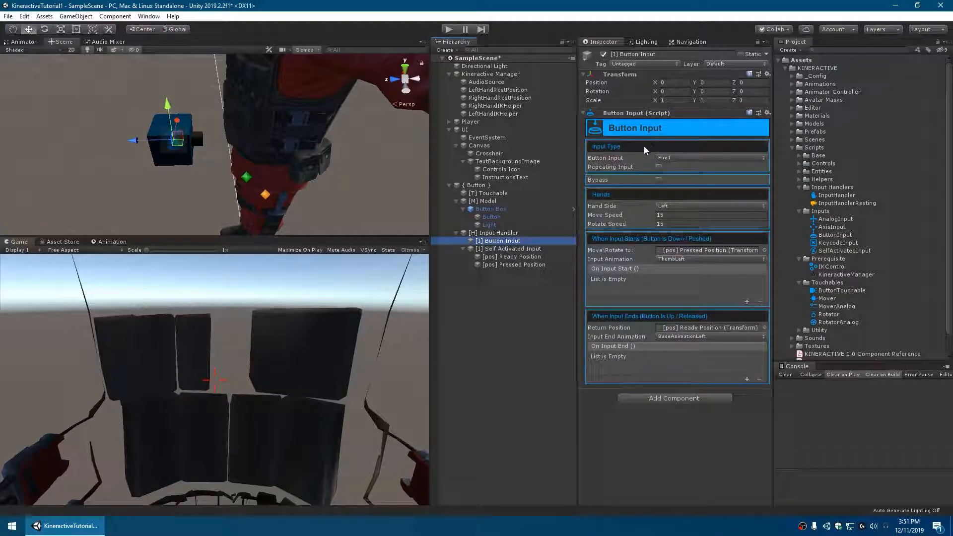
left_click(499, 195)
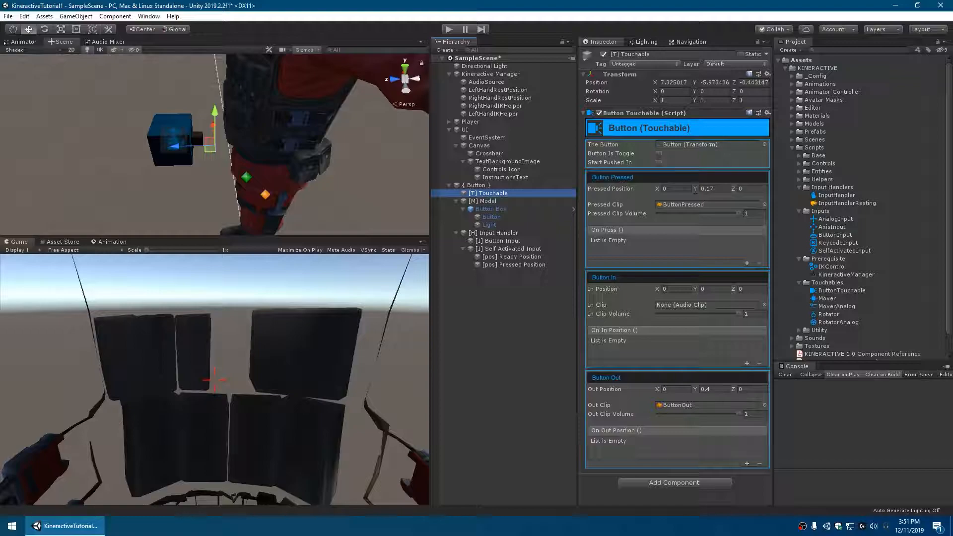
left_click(501, 241)
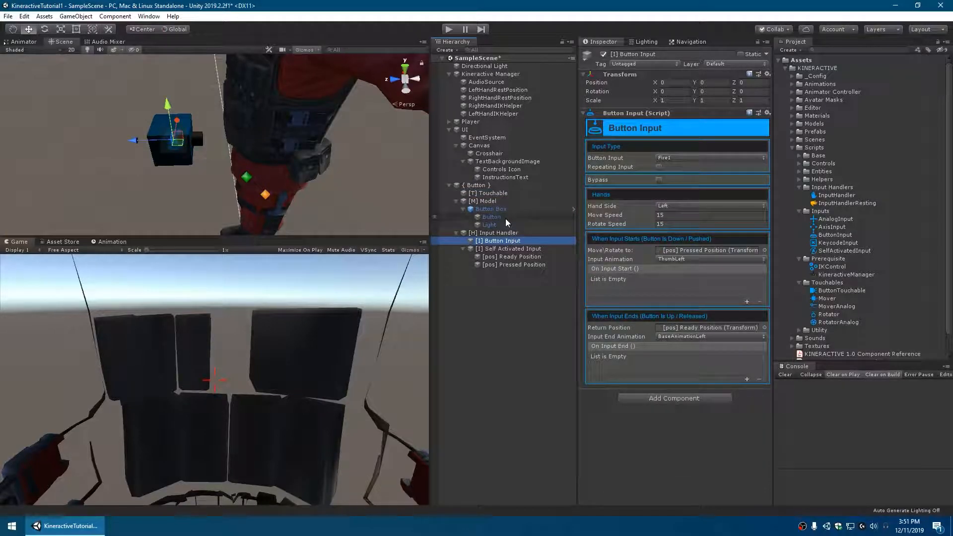
left_click(497, 193)
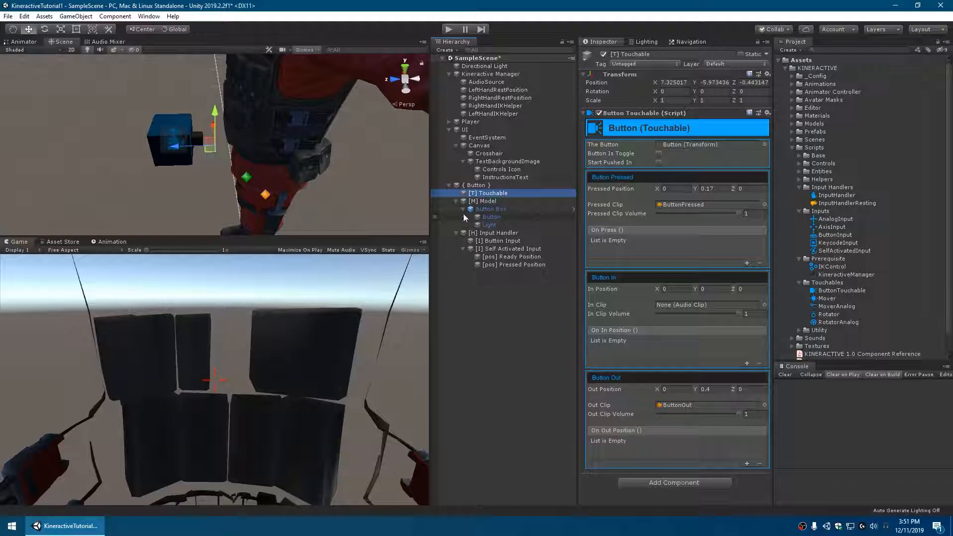
left_click(502, 241)
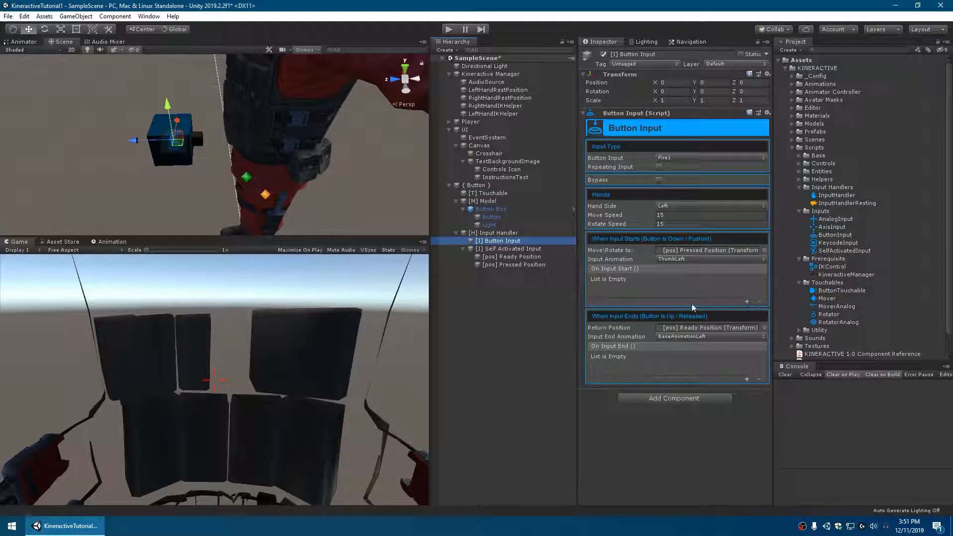
left_click(746, 302)
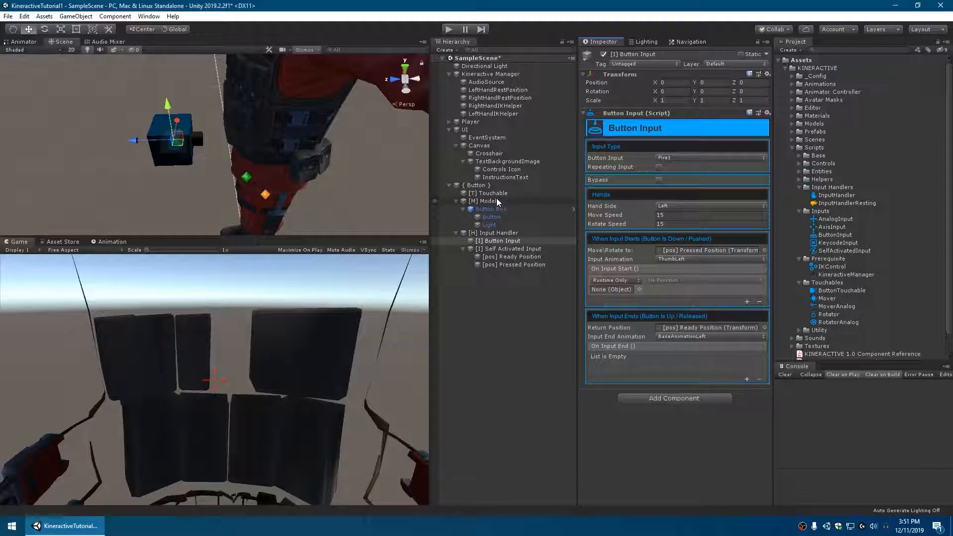
left_click_drag(497, 201, 611, 293)
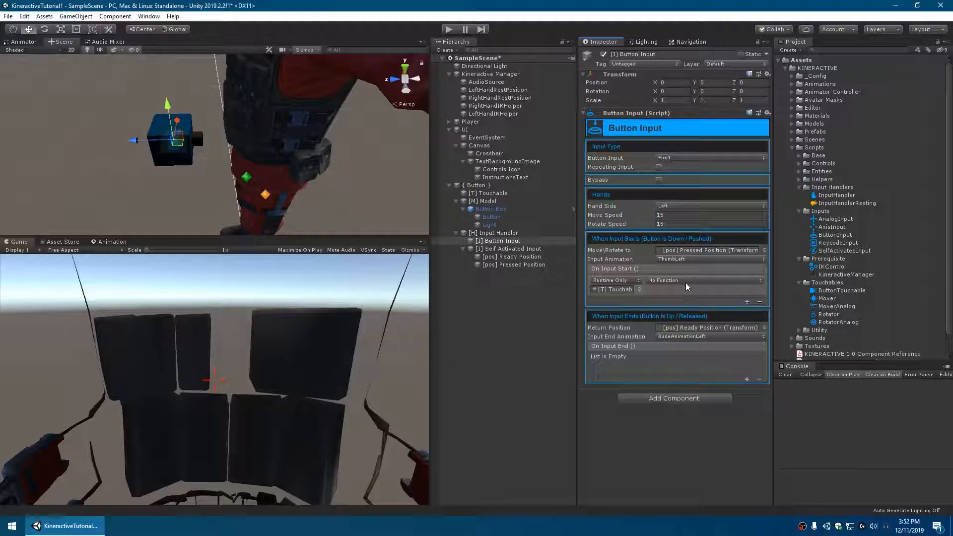
left_click(682, 281)
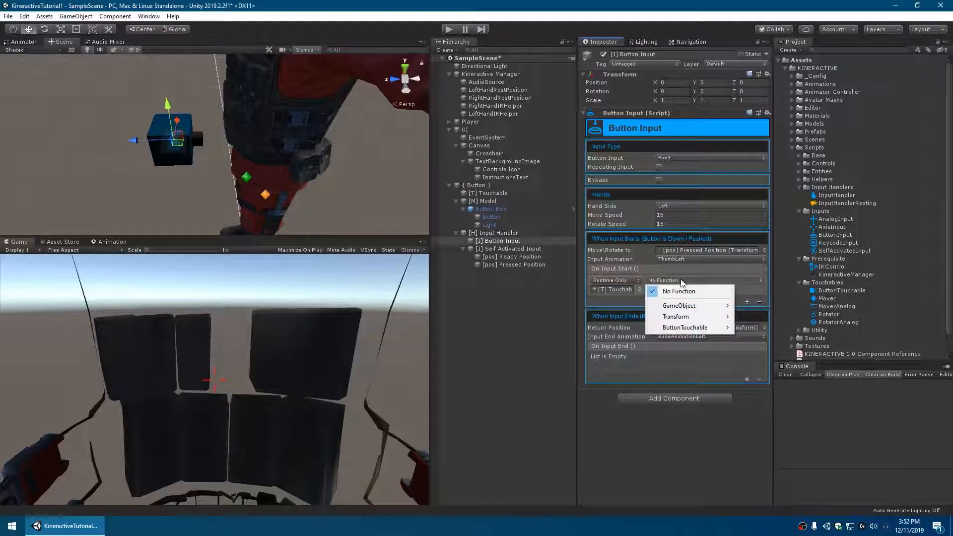
mouse_move(678, 329)
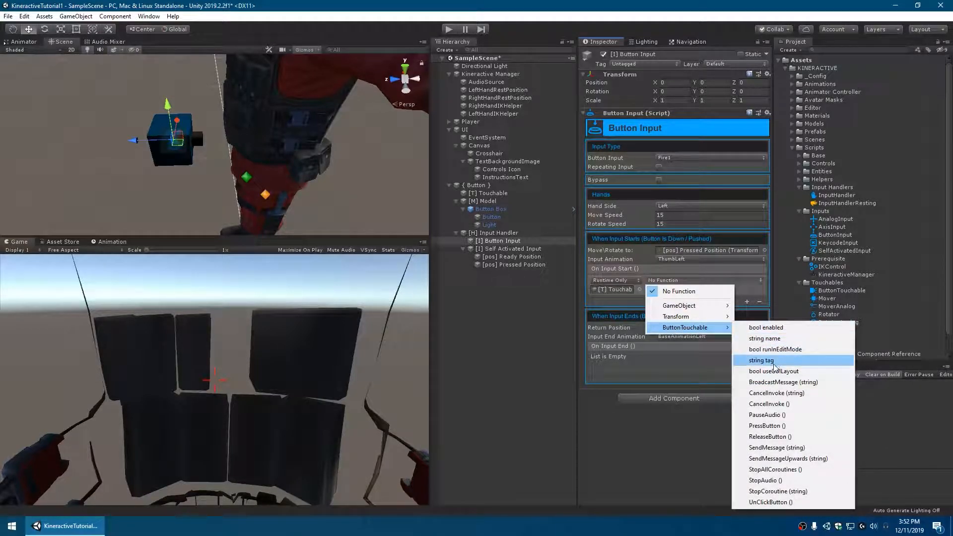
left_click(772, 427)
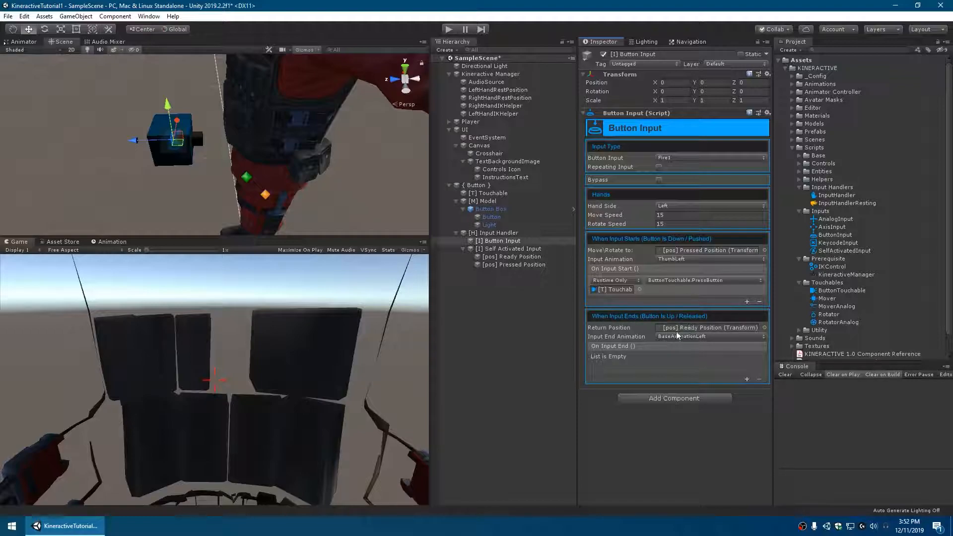
- Make the On Input End event of [I] Button Input call ButtonTouchable.ReleaseButton on [T] Touchable
left_click(747, 381)
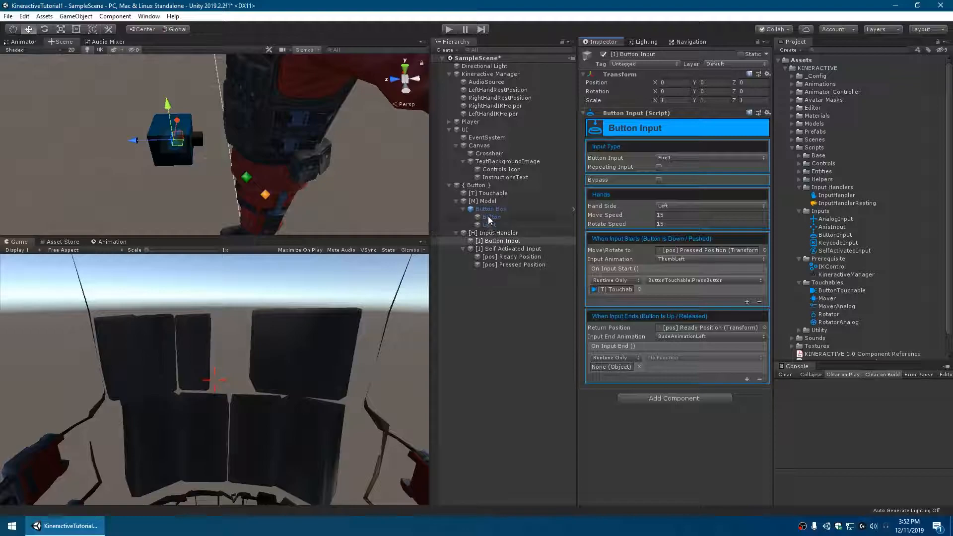
left_click_drag(489, 194, 616, 367)
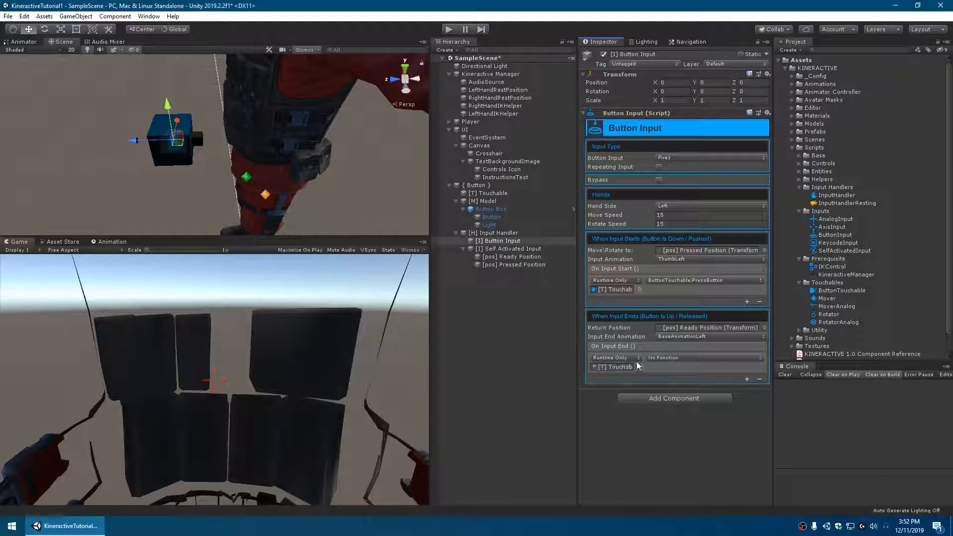
left_click(681, 358)
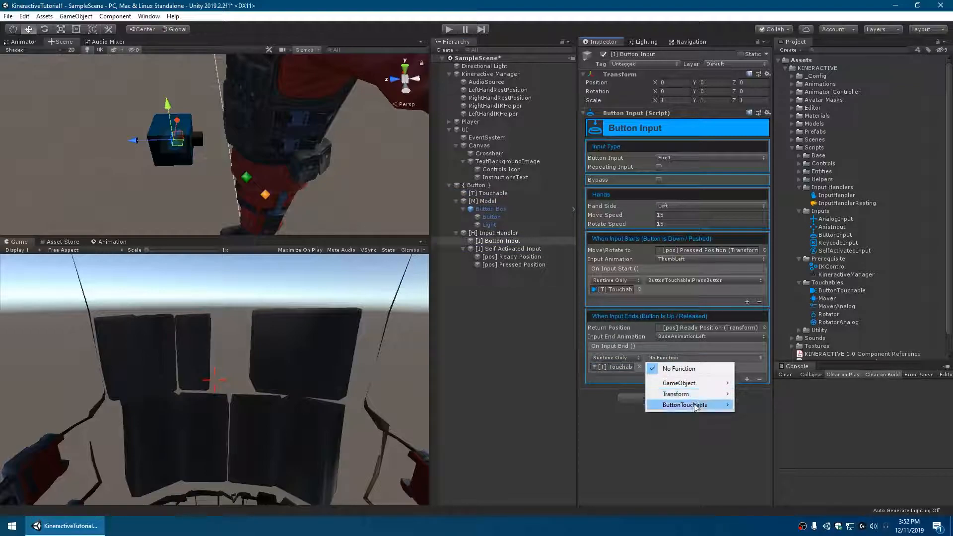
mouse_move(695, 405)
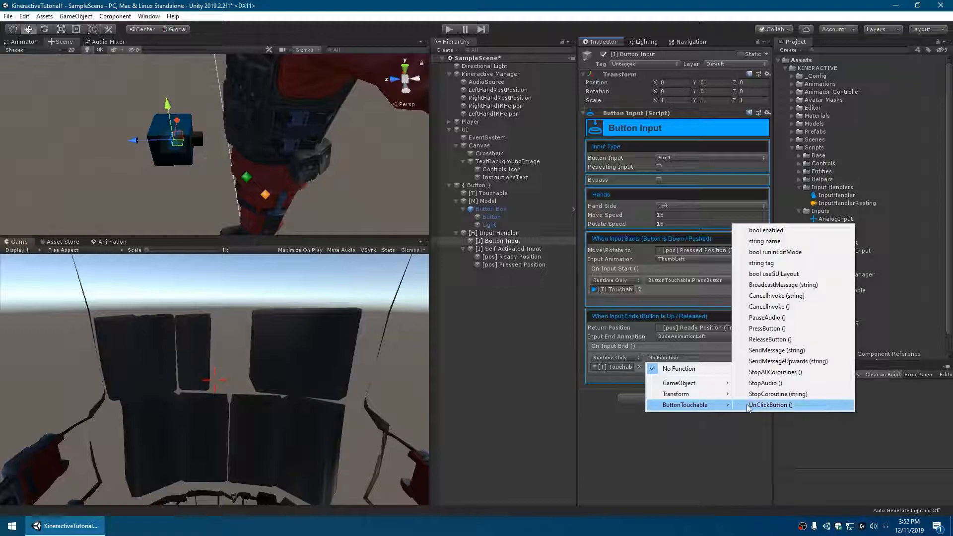
left_click(770, 339)
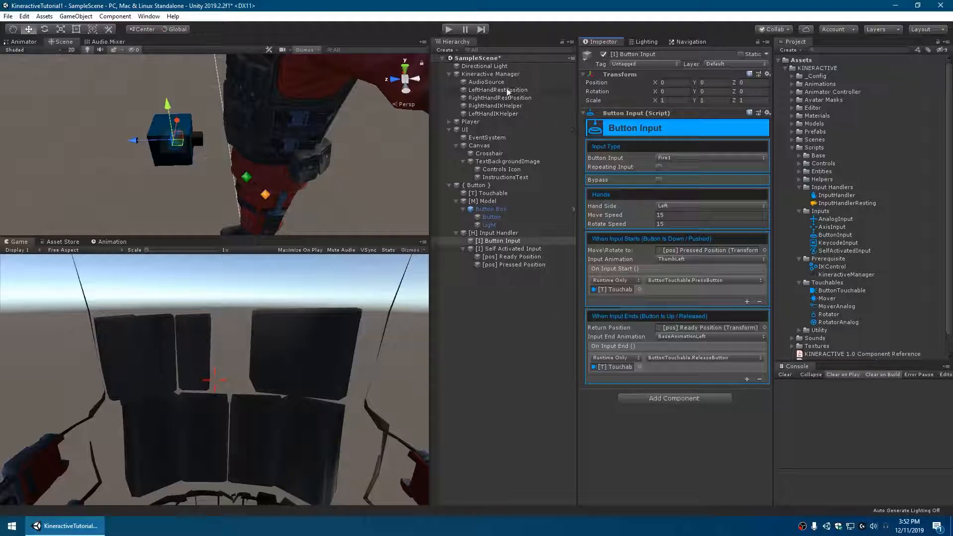
- Run the scene, press and release the box's button repeatedly with the left hand to test it, and stop playback
left_click(448, 30)
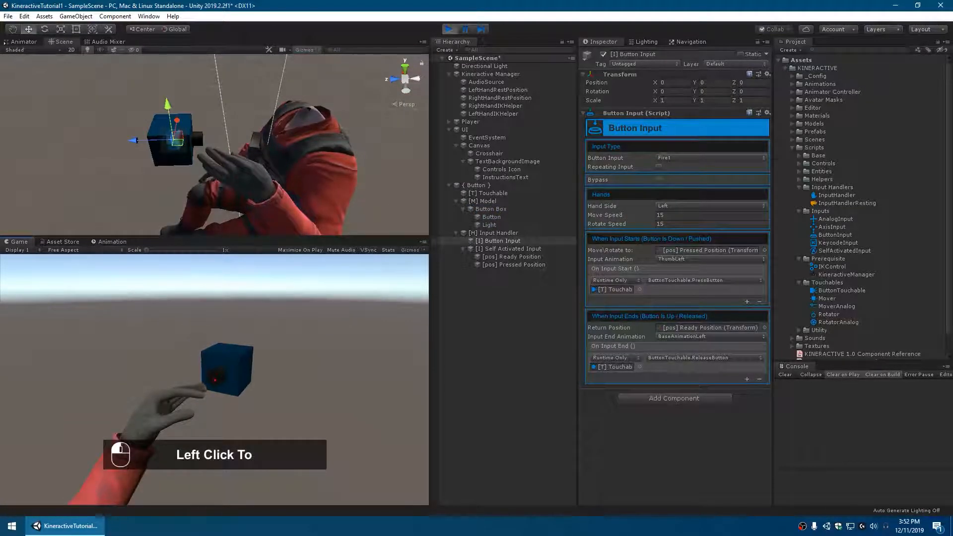
left_click(214, 380)
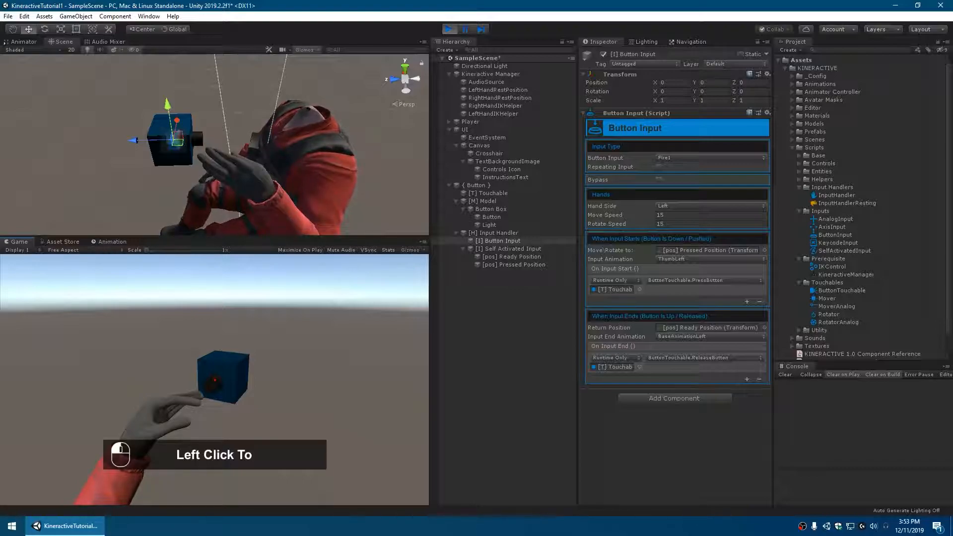
left_click(214, 380)
left_click(214, 380)
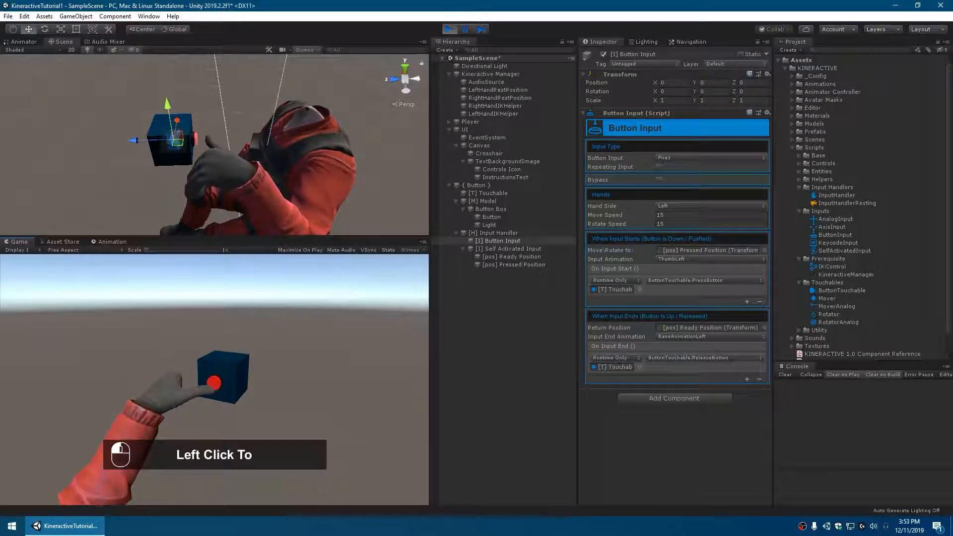
left_click(214, 380)
left_click(214, 380)
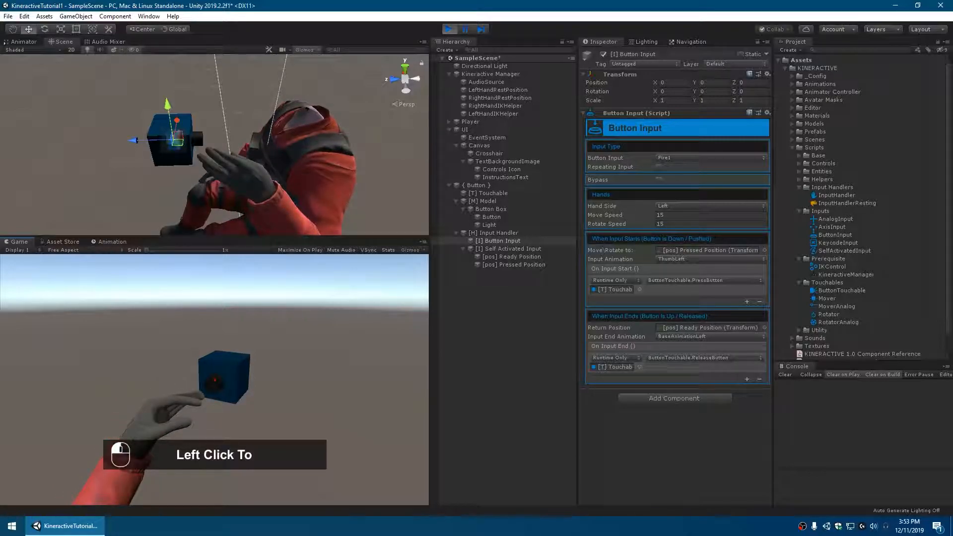
left_click(214, 380)
left_click(215, 380)
left_click(214, 380)
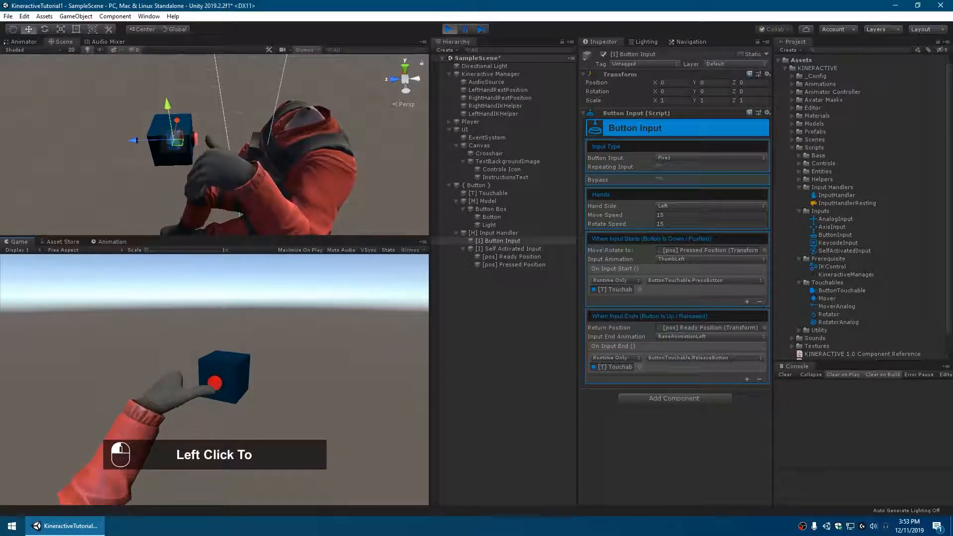
left_click(214, 380)
left_click(214, 380)
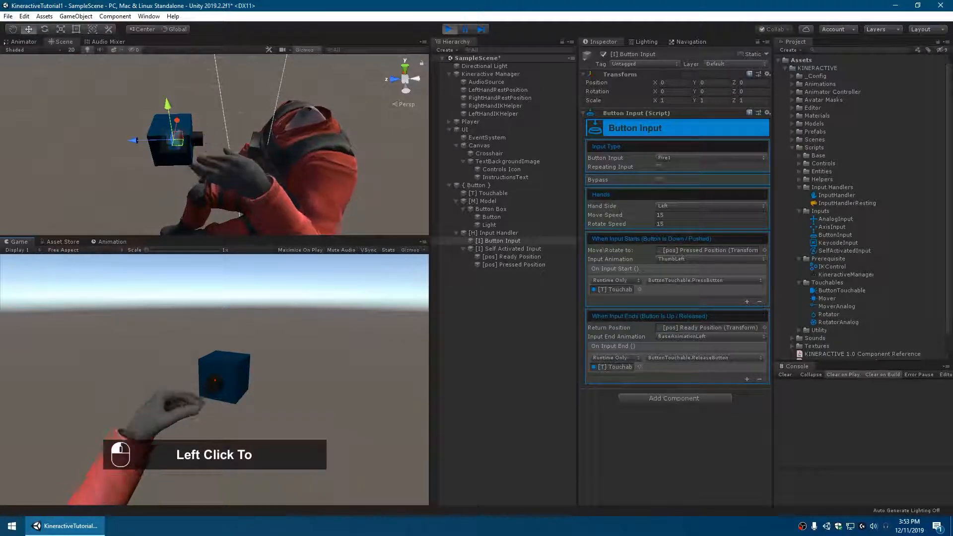
key("ctrl+p")
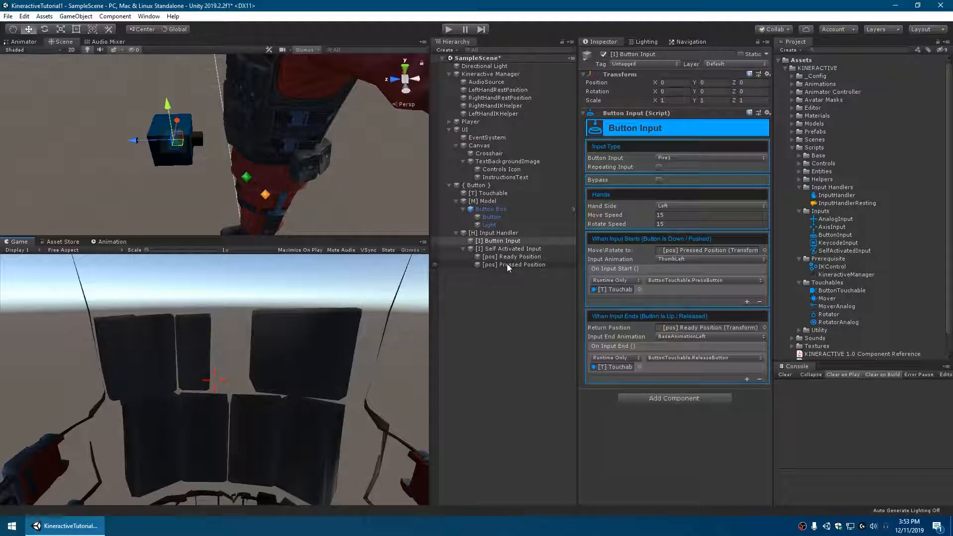
- Reparent [pos] Ready Position and [pos] Pressed Position from [I] Self Activated Input to the Button cylinder inside Button Box
left_click(509, 266)
left_click(510, 258, "ctrl")
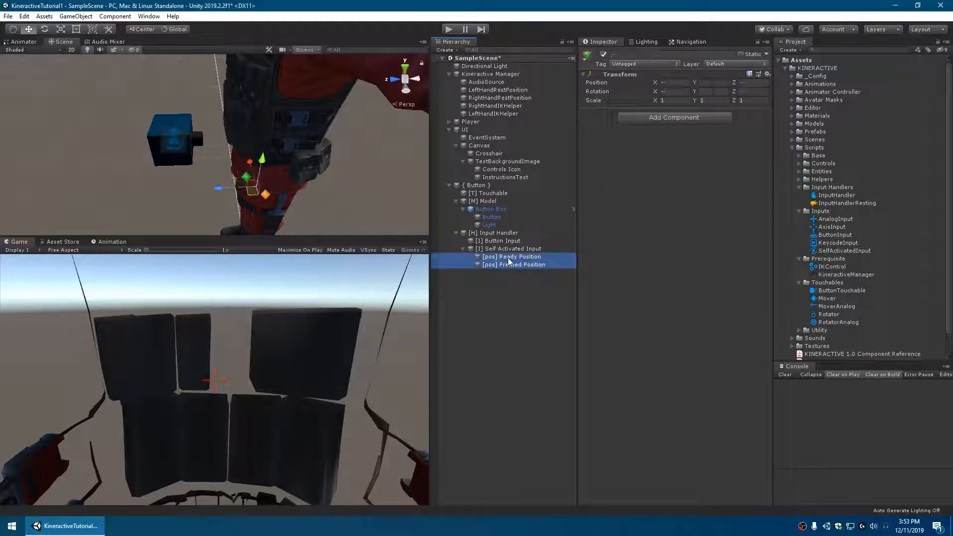
left_click_drag(510, 258, 503, 222)
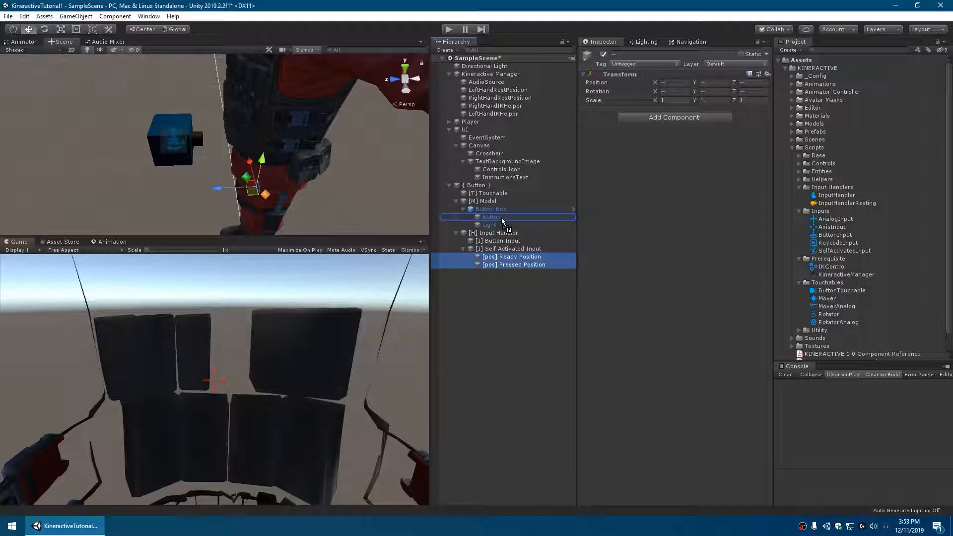
left_click_drag(502, 221, 503, 222)
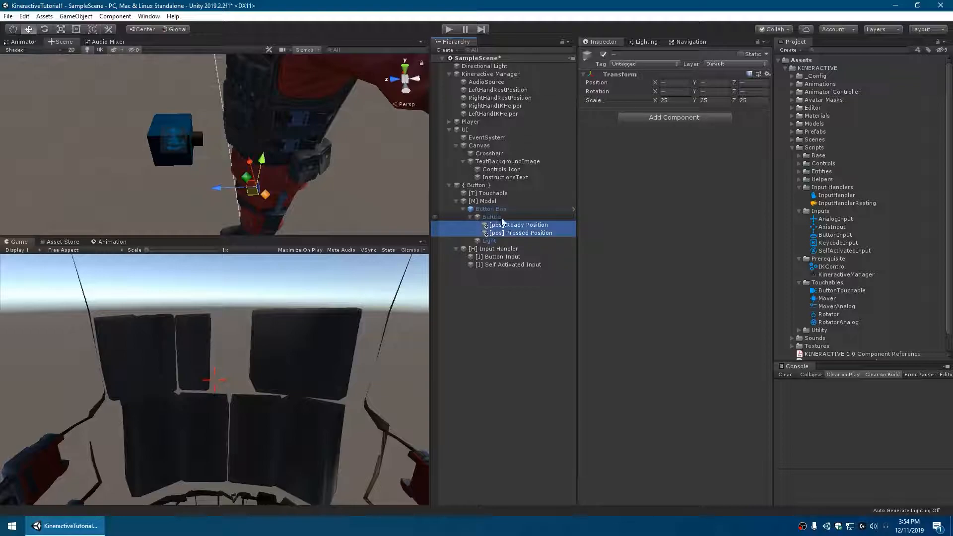
- Run the scene with the Button cylinder selected to test the hand positions parented to it
left_click(487, 217)
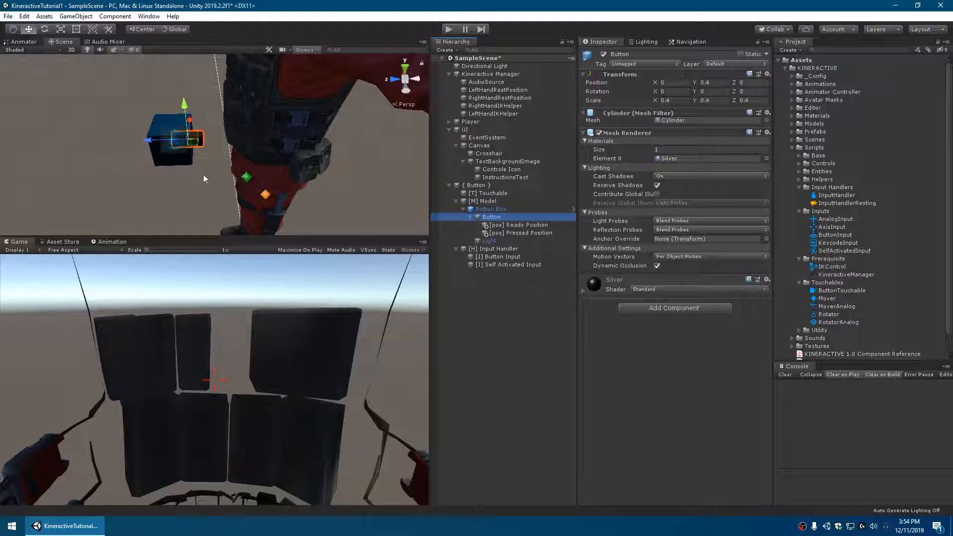
left_click(449, 29)
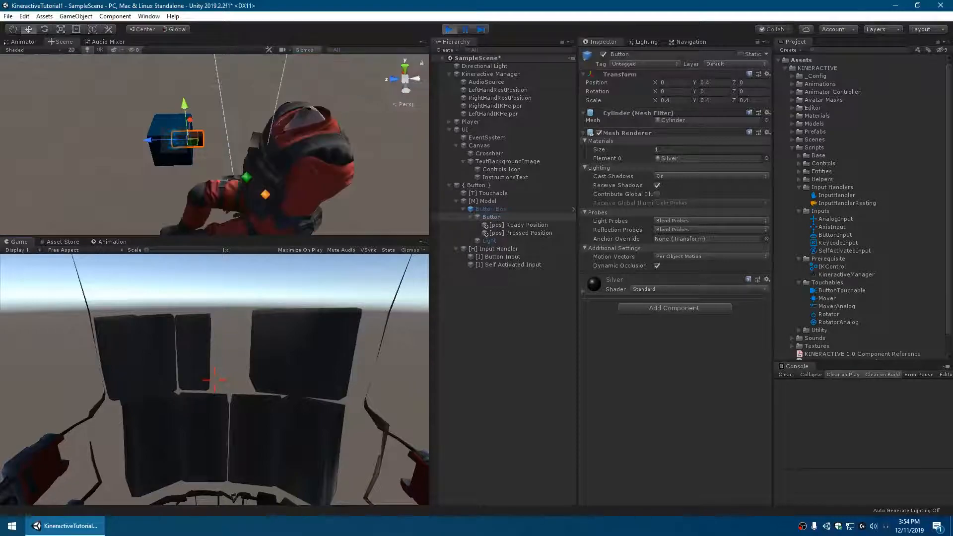